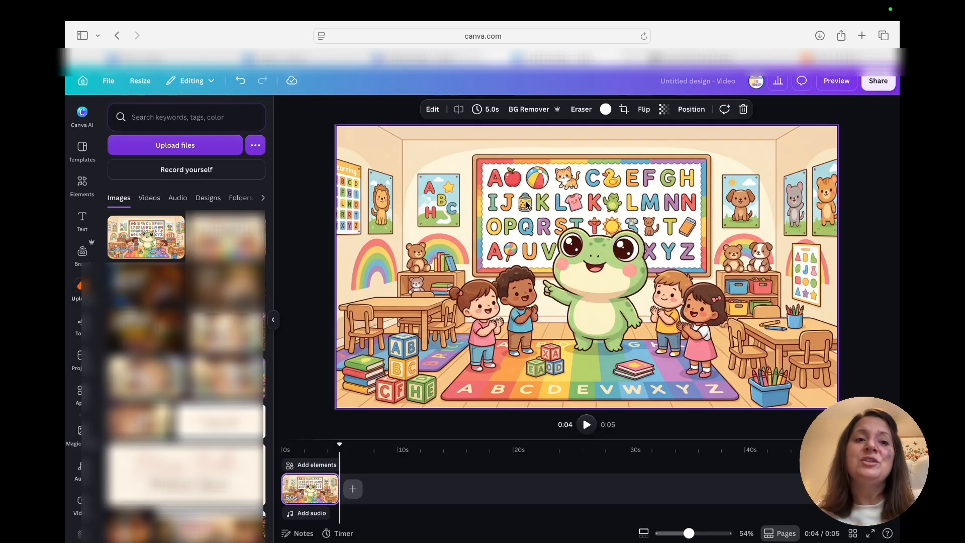
Step: Separate the frog from the classroom image with Magic Grab and enlarge it slightly in the middle of the scene
{"action": "left_click", "coordinate": [274, 318]}
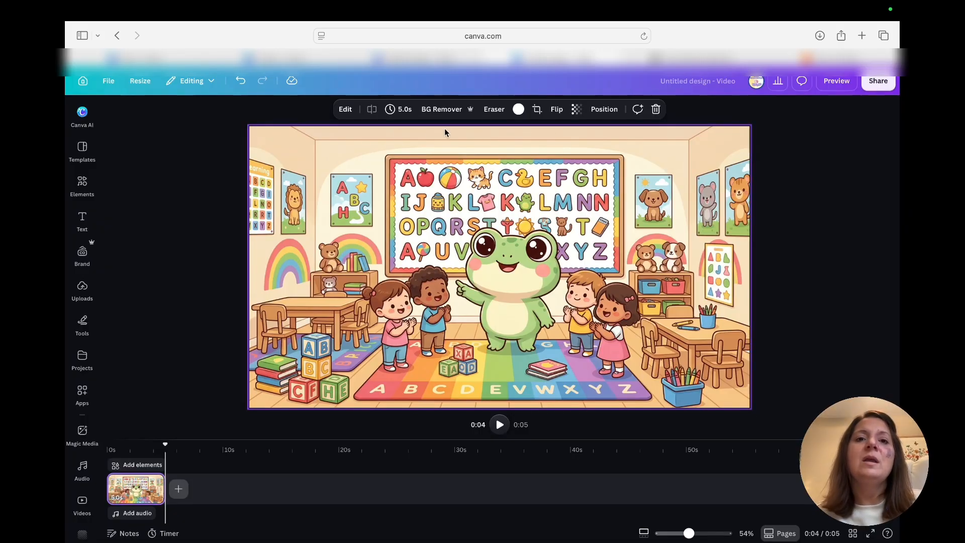
{"action": "left_click", "coordinate": [348, 113]}
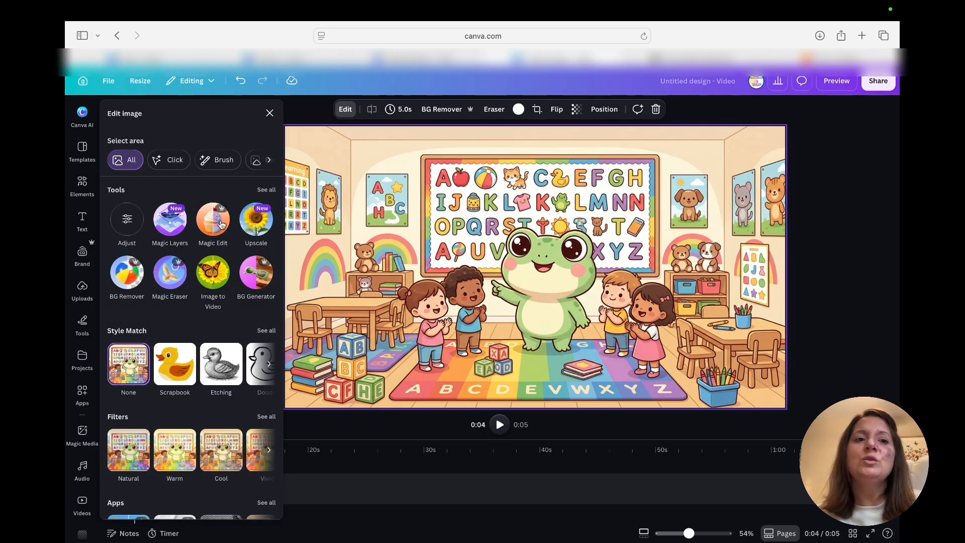
{"action": "left_click", "coordinate": [263, 191]}
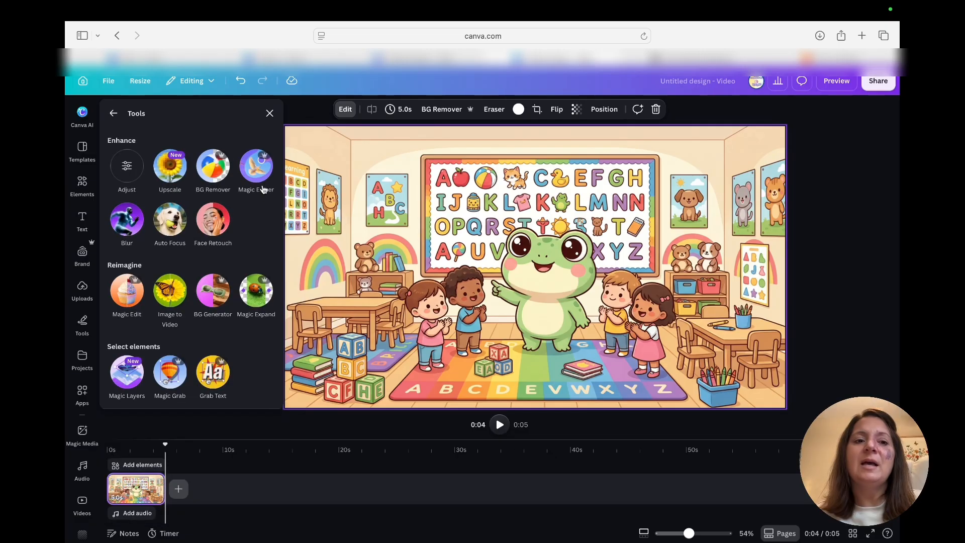
{"action": "left_click", "coordinate": [169, 373]}
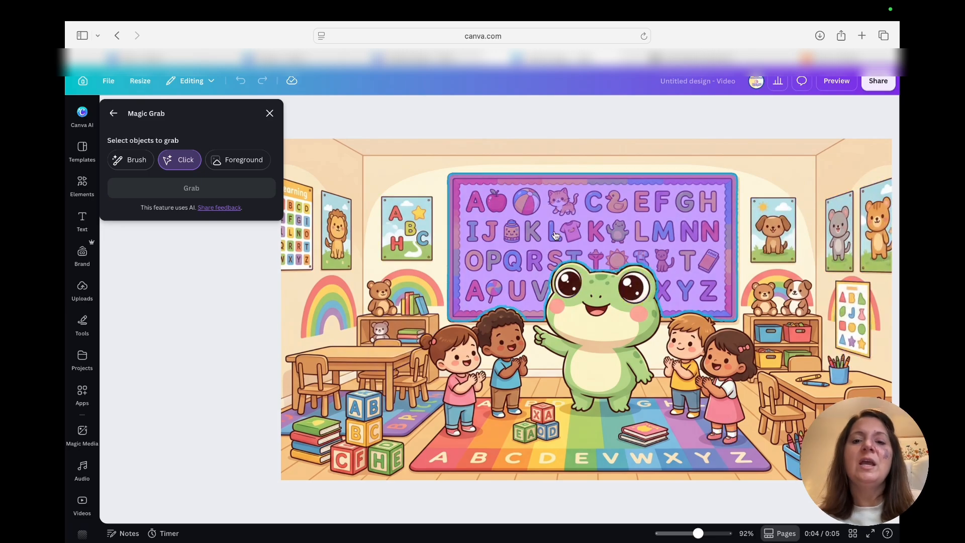
{"action": "left_click", "coordinate": [594, 297]}
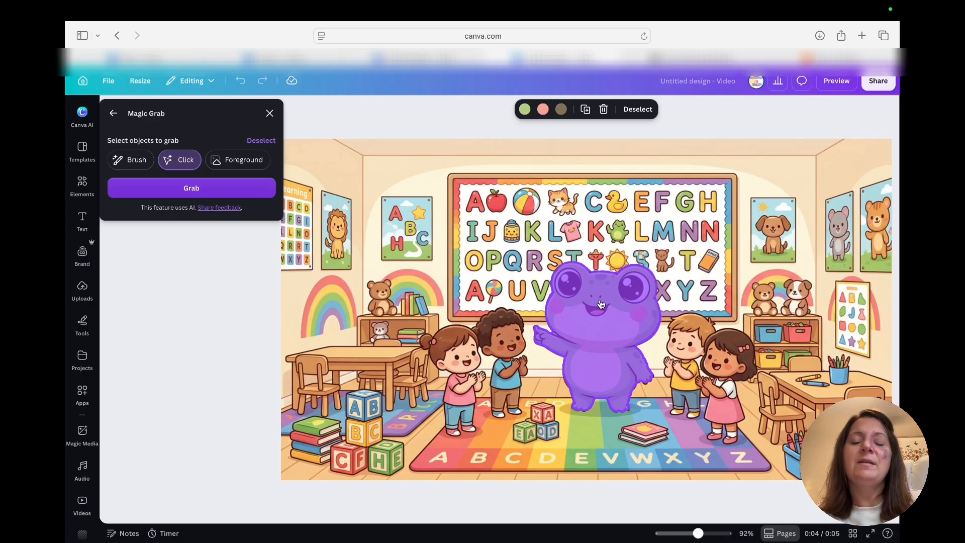
{"action": "left_click", "coordinate": [217, 187]}
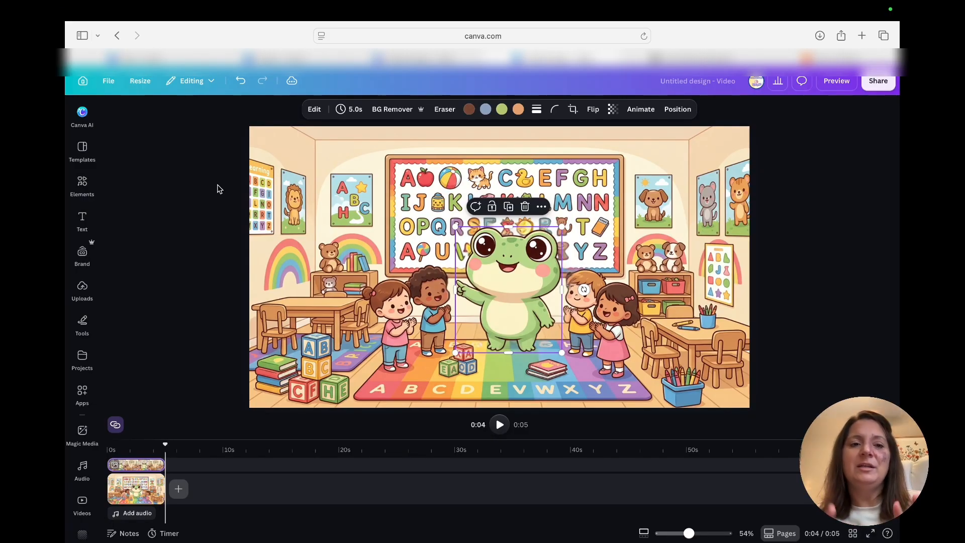
{"action": "left_click_drag", "start_coordinate": [510, 281], "coordinate": [509, 284]}
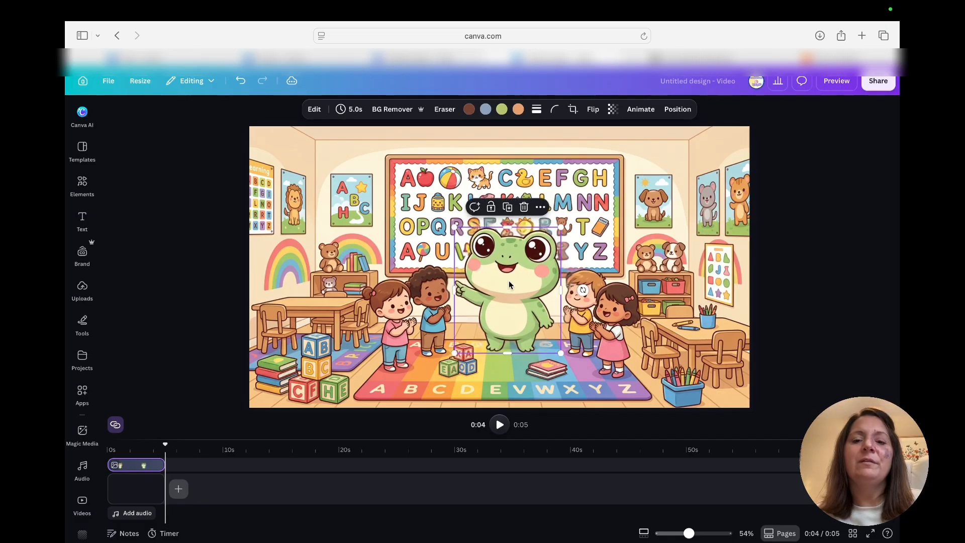
{"action": "mouse_move", "coordinate": [546, 246]}
{"action": "left_mouse_down"}
{"action": "mouse_move", "coordinate": [570, 217]}
{"action": "mouse_move", "coordinate": [536, 250]}
{"action": "left_mouse_up"}
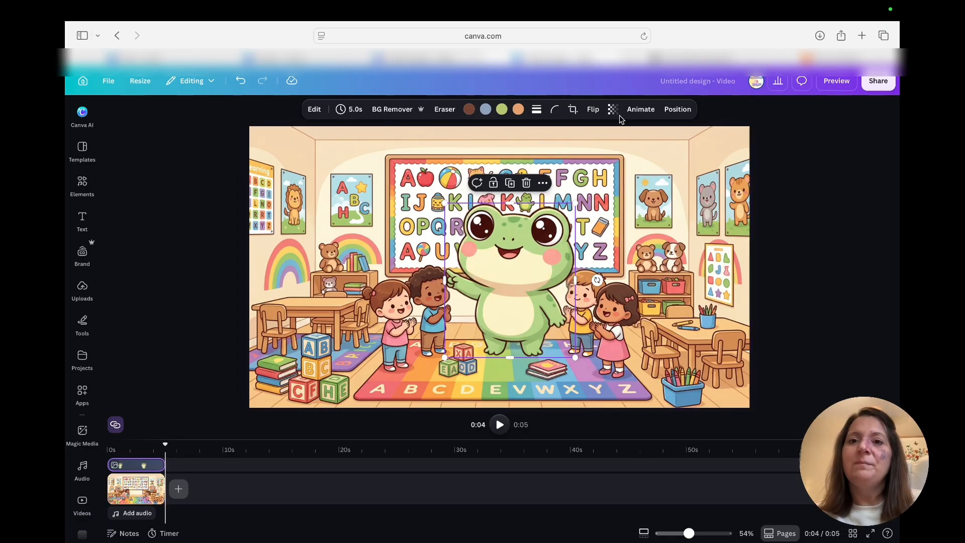
Step: Give the frog a custom animation along a looping freehand path with the Steady movement style, and reposition it slightly lower
{"action": "left_click", "coordinate": [641, 112]}
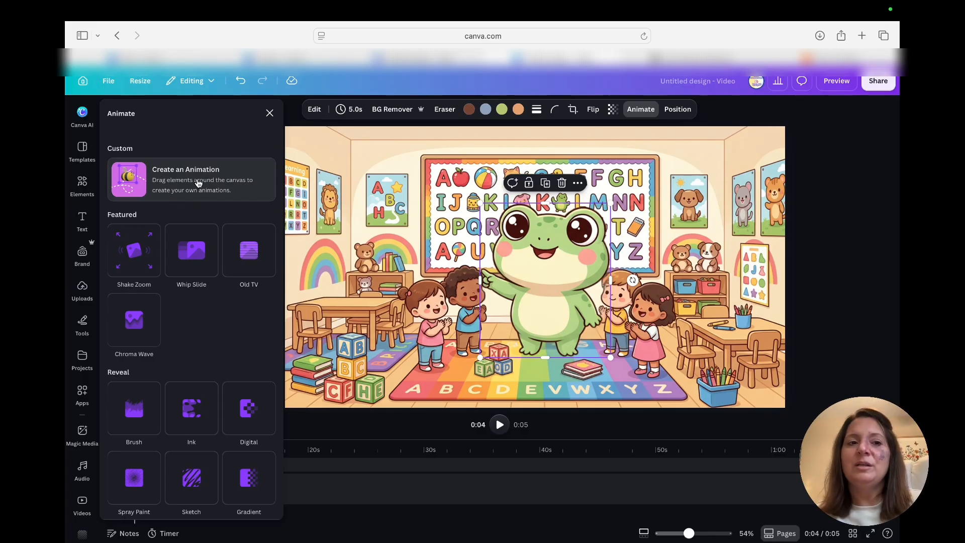
{"action": "left_click", "coordinate": [171, 180]}
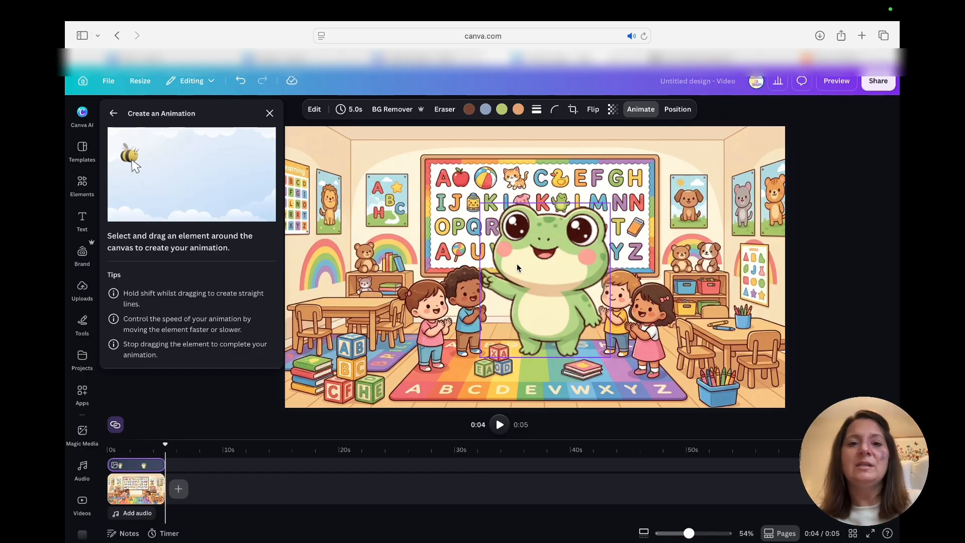
{"action": "mouse_move", "coordinate": [519, 254]}
{"action": "left_mouse_down"}
{"action": "mouse_move", "coordinate": [529, 255]}
{"action": "mouse_move", "coordinate": [477, 267]}
{"action": "mouse_move", "coordinate": [458, 257]}
{"action": "mouse_move", "coordinate": [487, 274]}
{"action": "mouse_move", "coordinate": [492, 290]}
{"action": "mouse_move", "coordinate": [493, 275]}
{"action": "mouse_move", "coordinate": [529, 274]}
{"action": "left_mouse_up"}
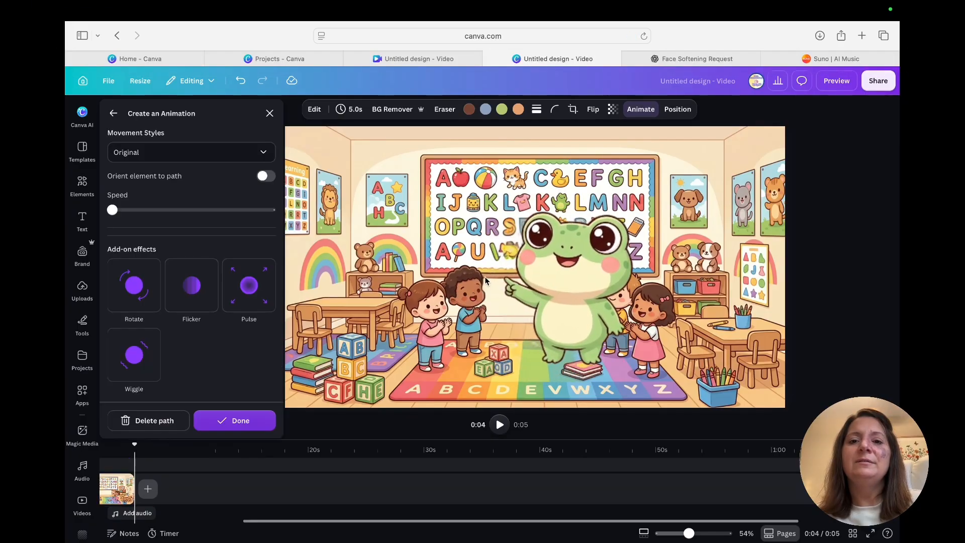
{"action": "left_click", "coordinate": [263, 154]}
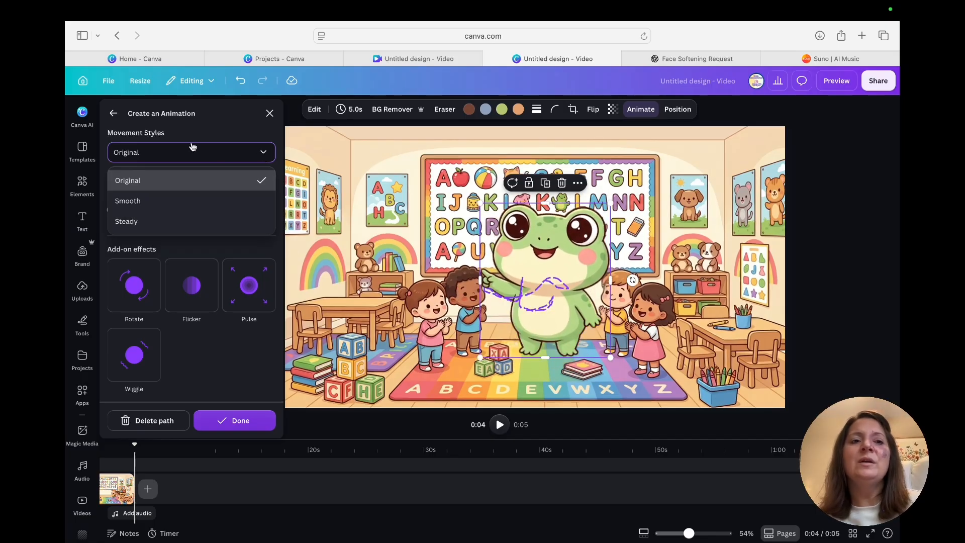
{"action": "left_click", "coordinate": [126, 221]}
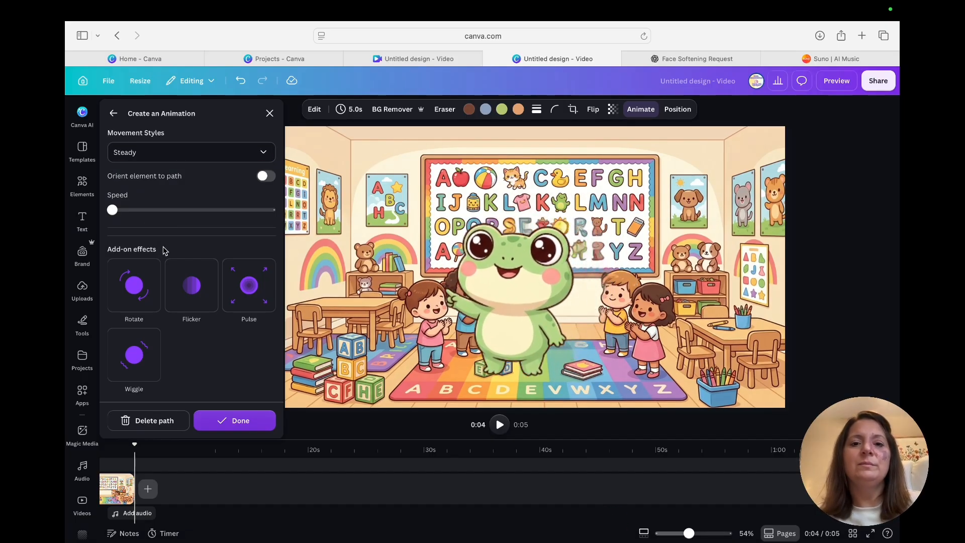
{"action": "left_click", "coordinate": [224, 422]}
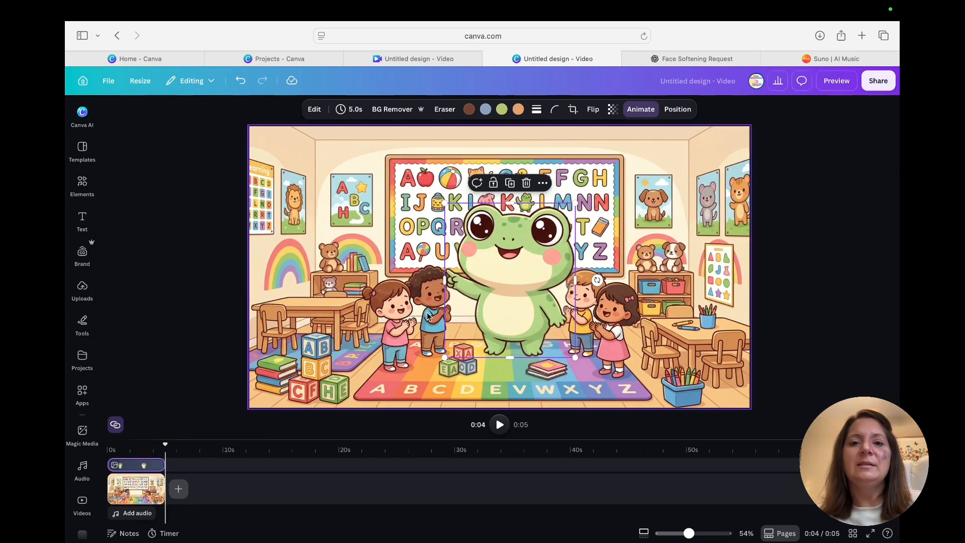
{"action": "left_click_drag", "start_coordinate": [513, 287], "coordinate": [506, 301]}
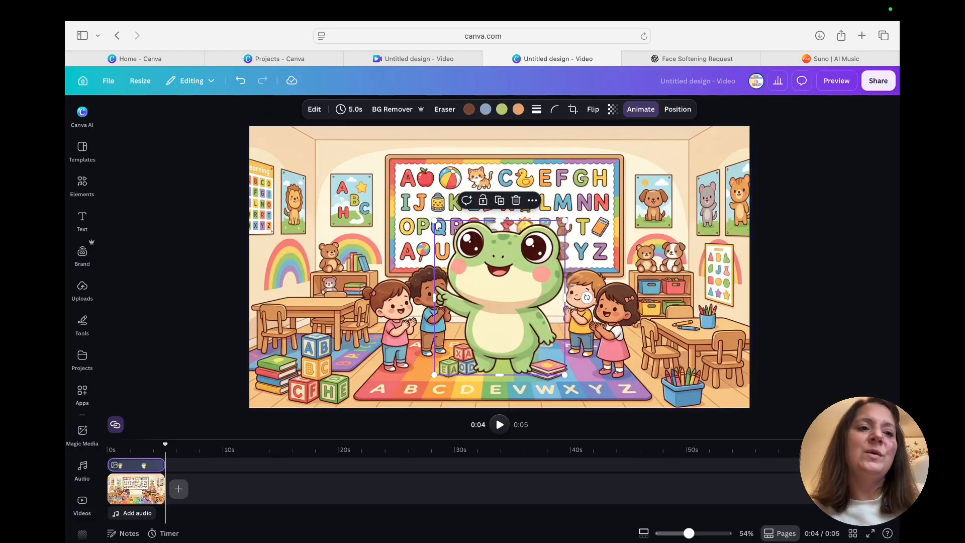
Step: Add the animated red letter A from the recently used elements, shrink it and place it in the scene's upper-left area
{"action": "left_click", "coordinate": [82, 193]}
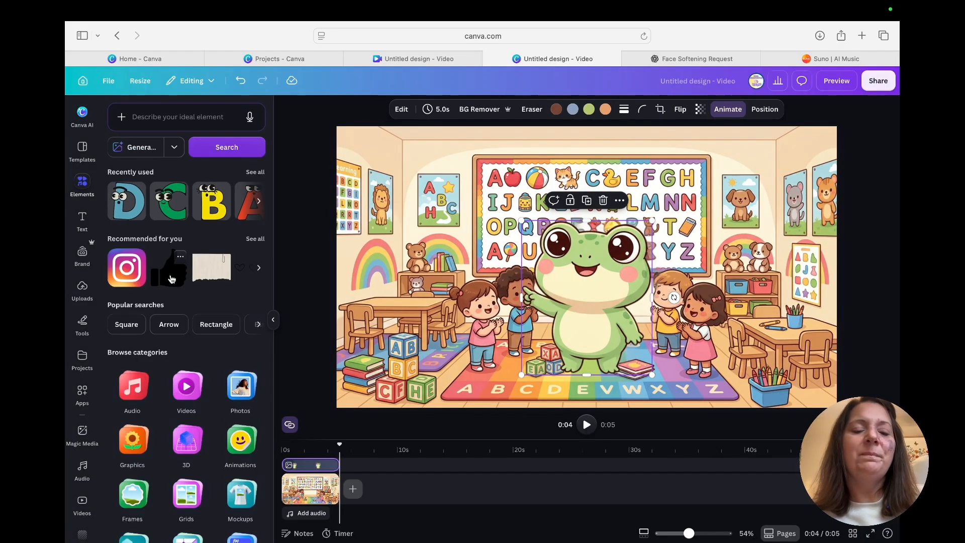
{"action": "left_click", "coordinate": [247, 207]}
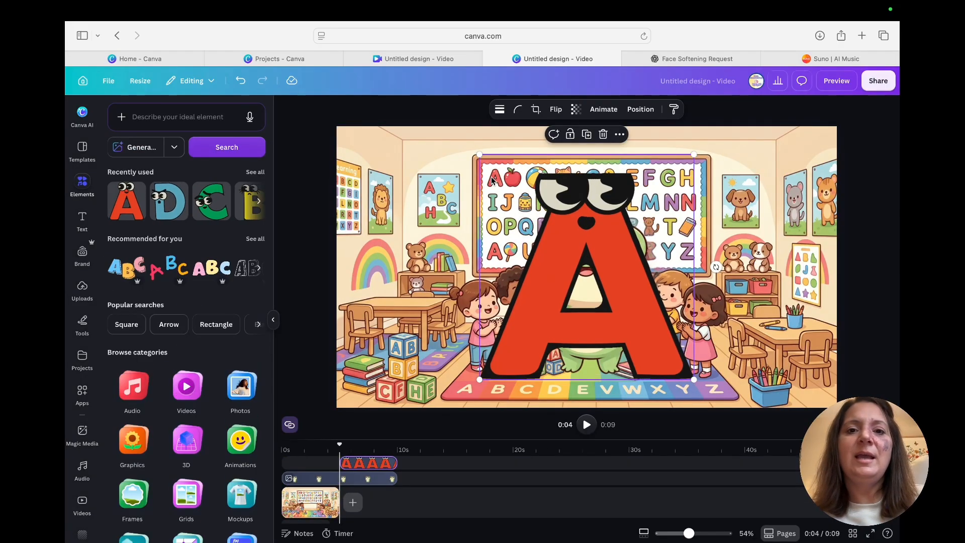
{"action": "left_click_drag", "start_coordinate": [457, 151], "coordinate": [421, 176]}
{"action": "left_click_drag", "start_coordinate": [467, 234], "coordinate": [411, 195]}
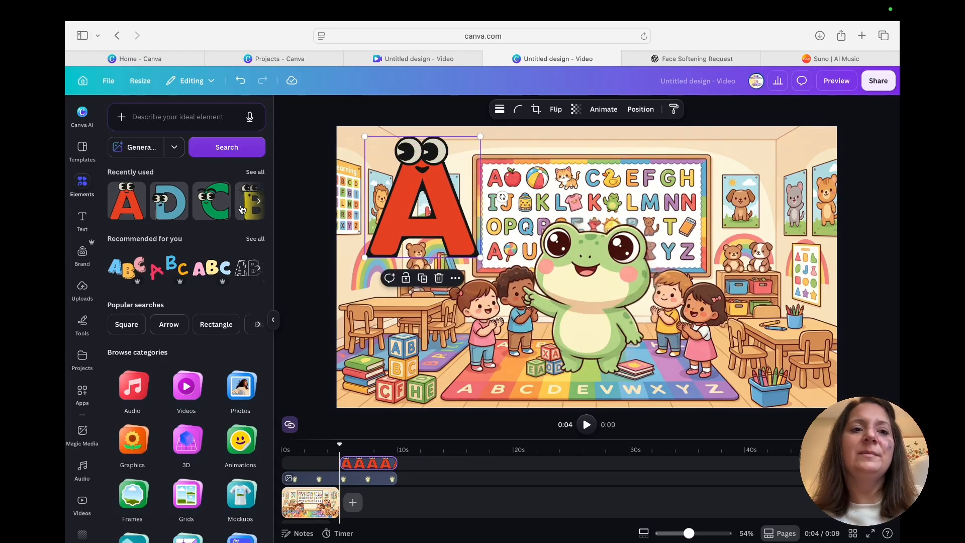
Step: Add the animated yellow letter B, shrink it to match the A and place it just beside the A
{"action": "left_click", "coordinate": [258, 201]}
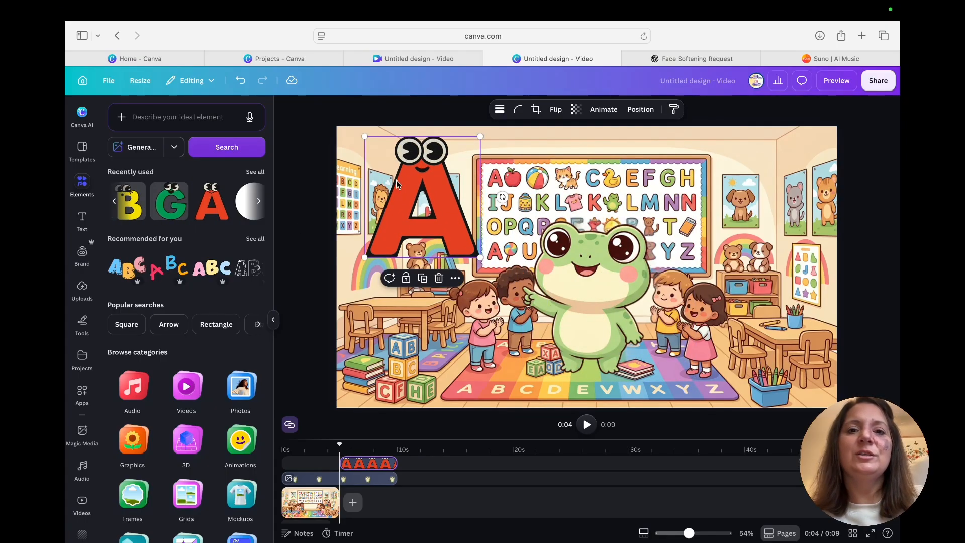
{"action": "left_click", "coordinate": [138, 211]}
{"action": "left_click_drag", "start_coordinate": [495, 161], "coordinate": [576, 254]}
{"action": "left_click_drag", "start_coordinate": [619, 312], "coordinate": [513, 199]}
Step: Add the animated green C and blue D, shrink them and place them after the B to continue the row
{"action": "left_click", "coordinate": [129, 200]}
{"action": "left_click_drag", "start_coordinate": [510, 139], "coordinate": [609, 249]}
{"action": "left_click_drag", "start_coordinate": [620, 300], "coordinate": [601, 191]}
{"action": "left_click", "coordinate": [128, 200]}
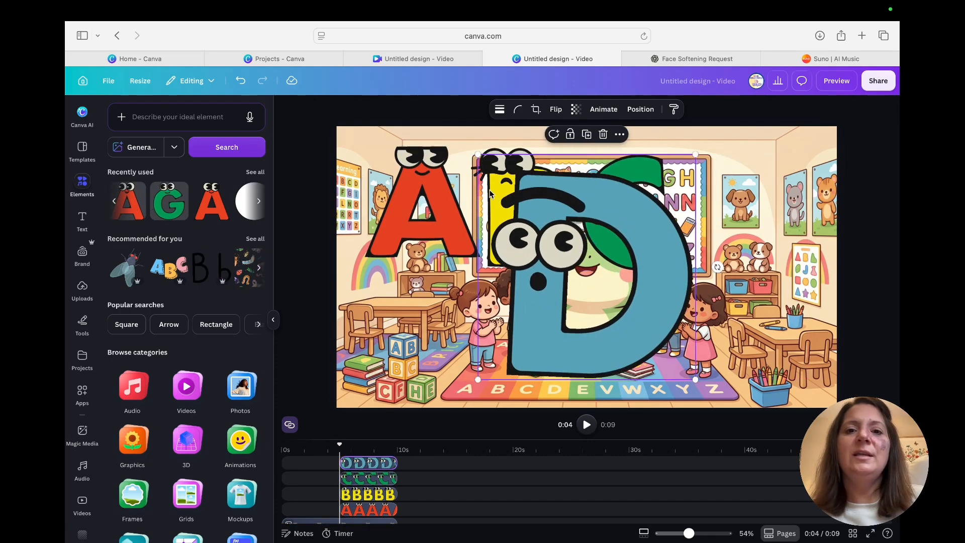
{"action": "left_click_drag", "start_coordinate": [470, 143], "coordinate": [572, 252]}
{"action": "left_click_drag", "start_coordinate": [624, 283], "coordinate": [720, 178]}
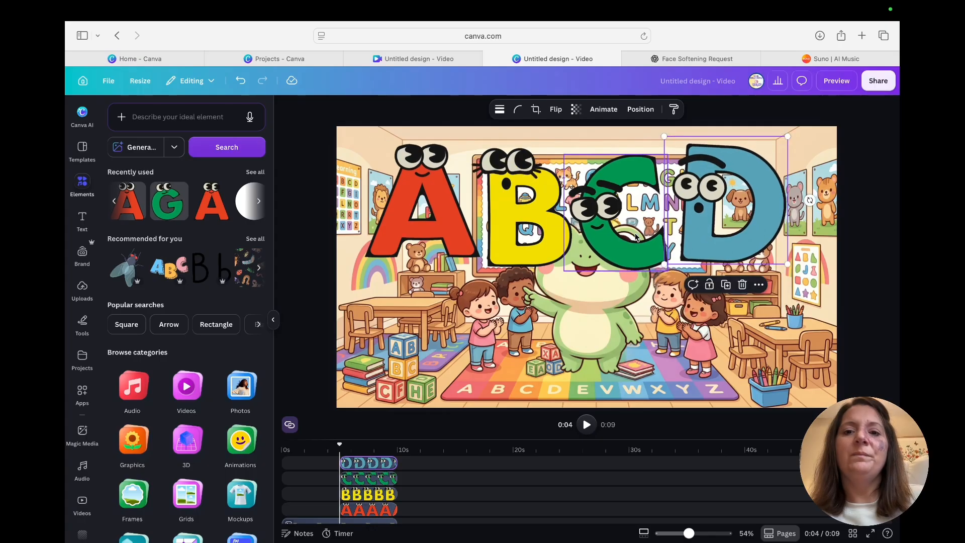
Step: Bring the frog's layer to the front of all the letters and shift the frog lower in the scene
{"action": "left_click", "coordinate": [575, 308]}
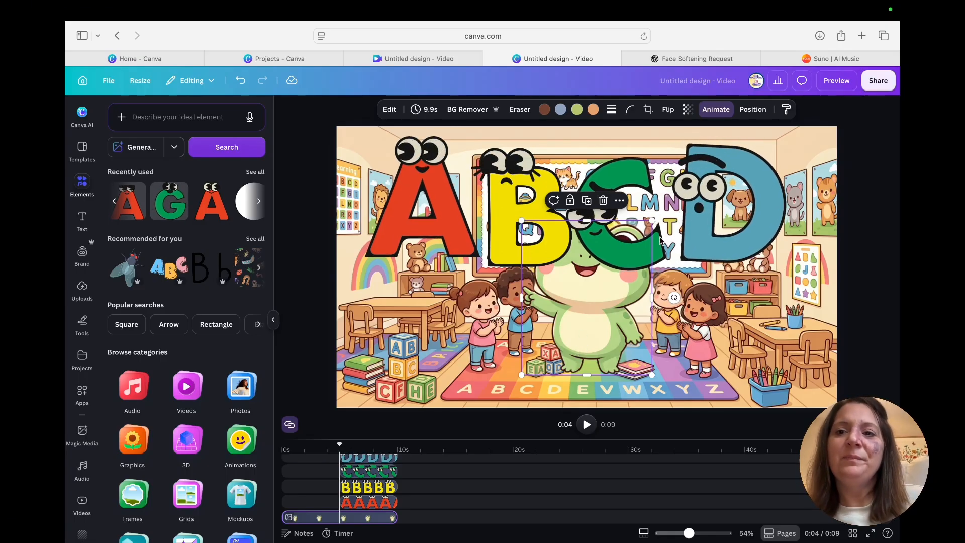
{"action": "left_click", "coordinate": [755, 110]}
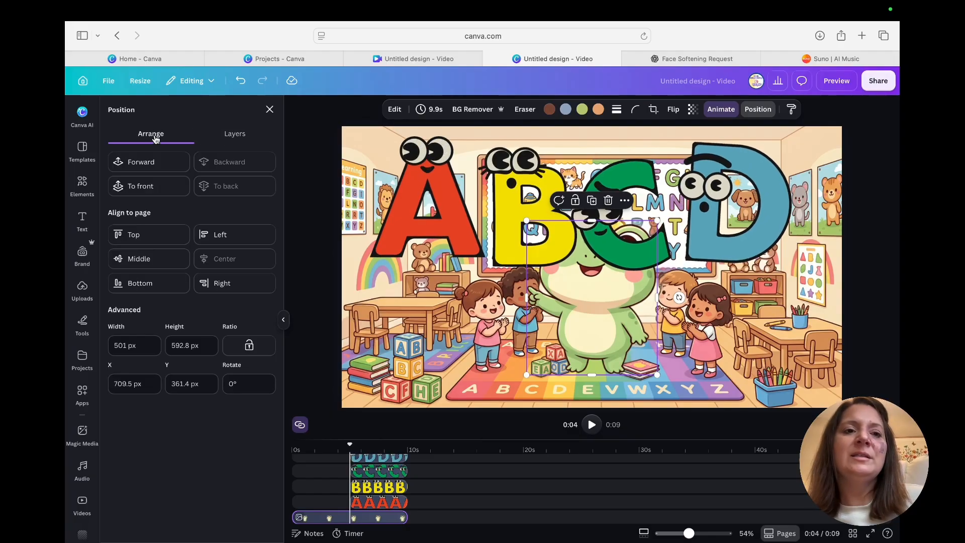
{"action": "left_click", "coordinate": [242, 139]}
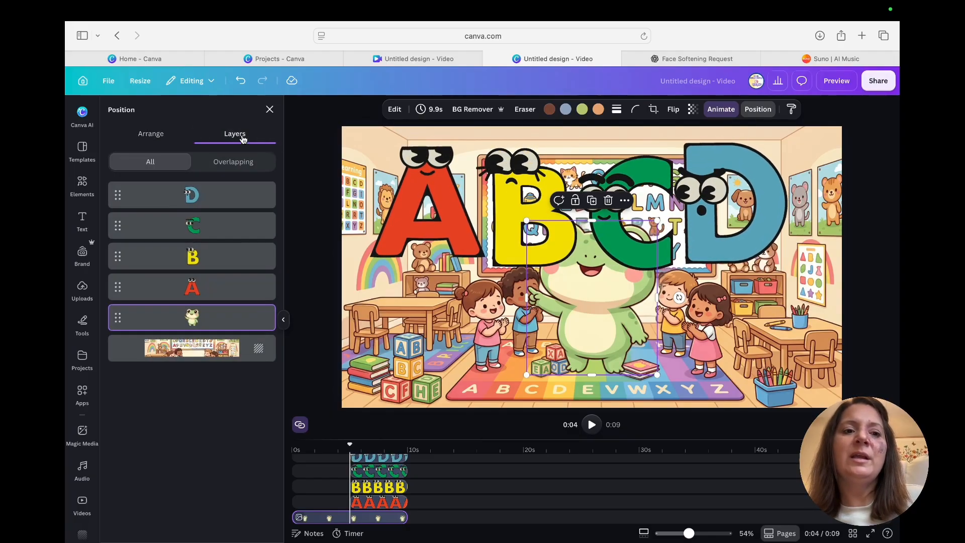
{"action": "left_click_drag", "start_coordinate": [191, 322], "coordinate": [193, 195]}
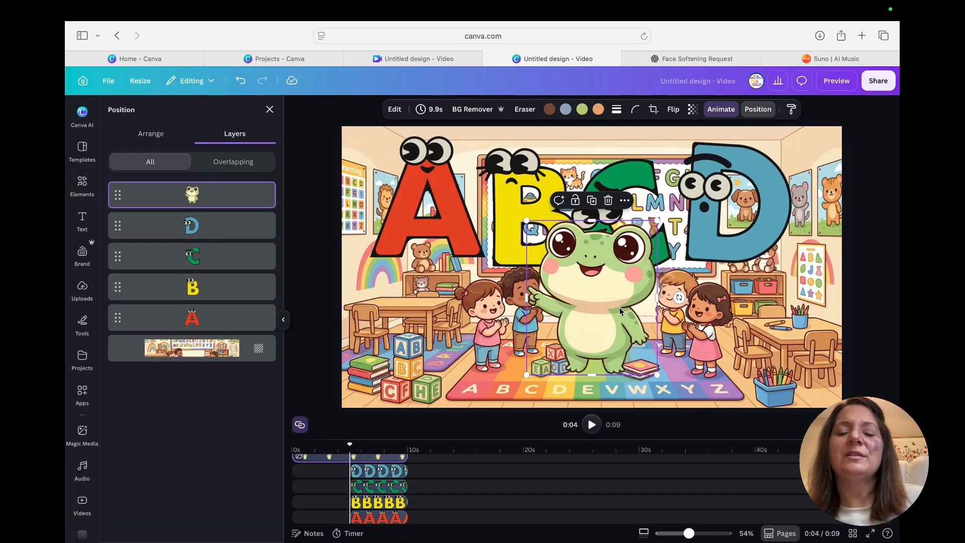
{"action": "left_click_drag", "start_coordinate": [607, 302], "coordinate": [608, 325]}
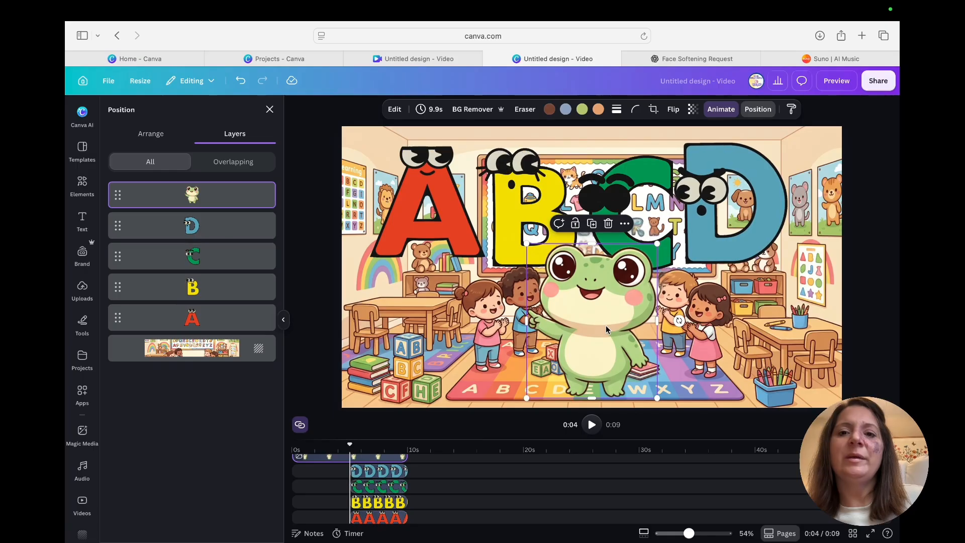
Step: Move the letters A, B, C and D higher so they form a row above the frog's head
{"action": "left_click", "coordinate": [523, 200]}
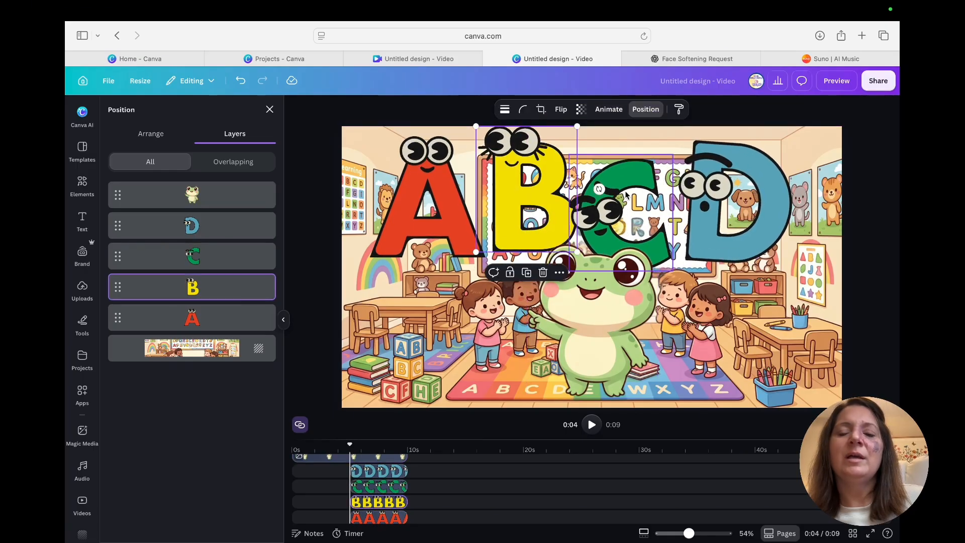
{"action": "left_click", "coordinate": [631, 175]}
{"action": "left_click", "coordinate": [742, 205]}
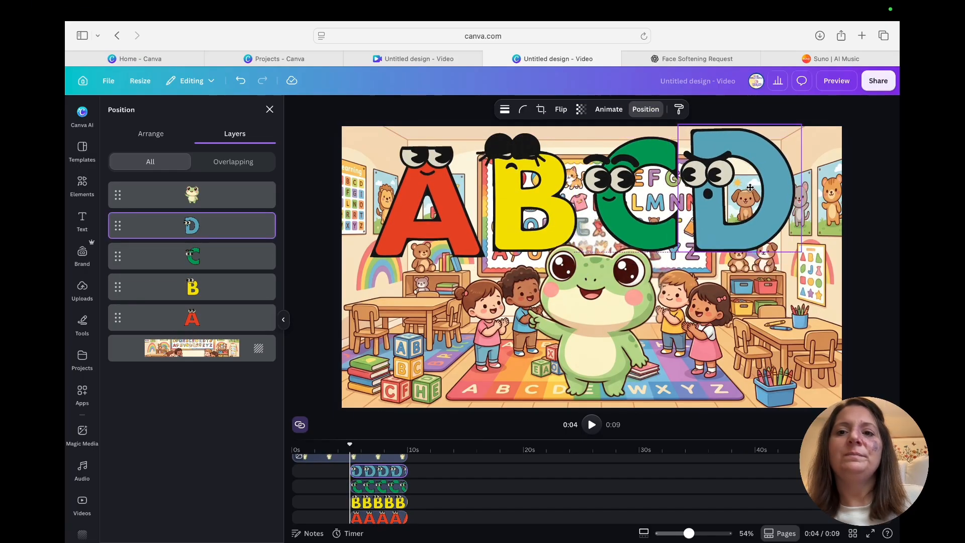
{"action": "left_click", "coordinate": [451, 207]}
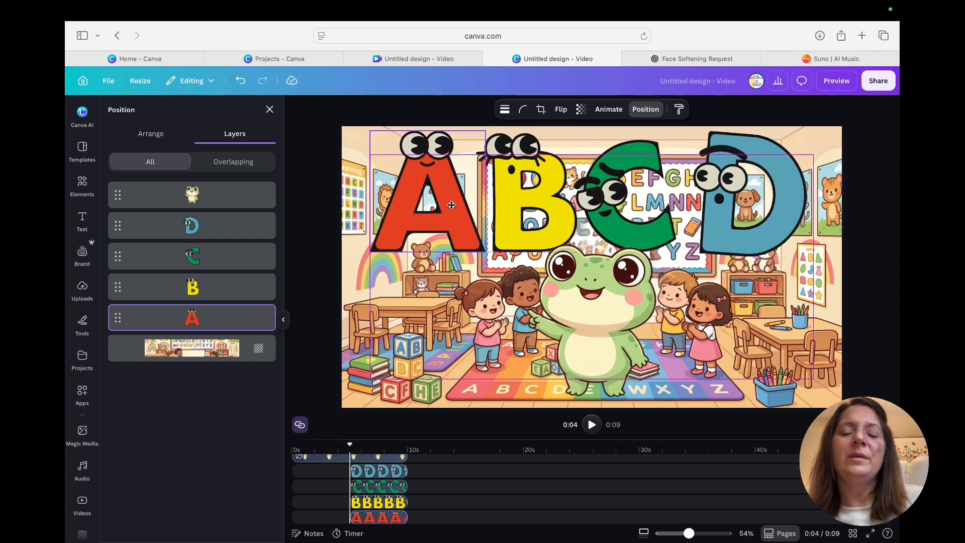
Step: Shift all four letter clips to the start of the timeline so they run alongside the classroom clip
{"action": "scroll", "coordinate": [387, 493], "scroll_direction": "down", "scroll_amount": 2}
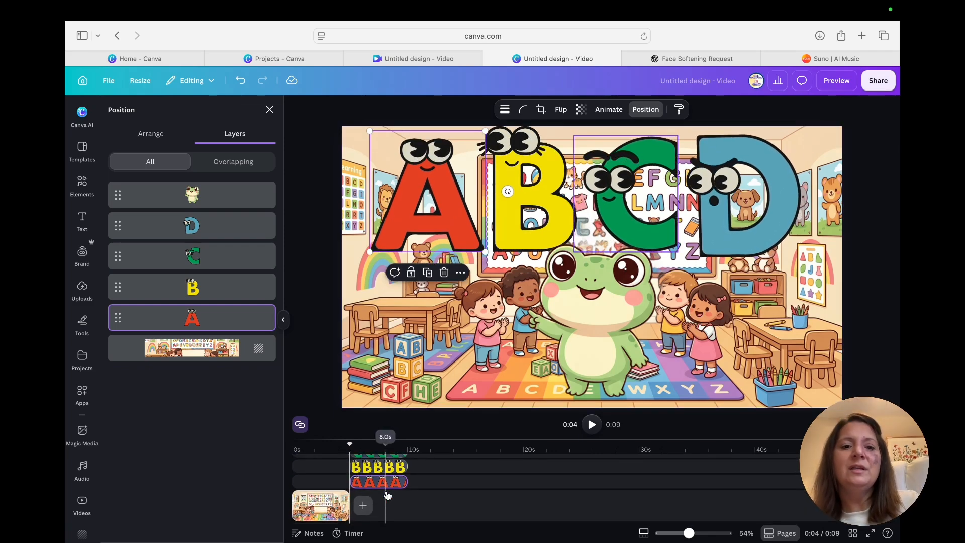
{"action": "left_click_drag", "start_coordinate": [388, 493], "coordinate": [326, 478]}
{"action": "scroll", "coordinate": [370, 493], "scroll_direction": "down", "scroll_amount": 3}
{"action": "left_click_drag", "start_coordinate": [347, 447], "coordinate": [291, 450]}
{"action": "scroll", "coordinate": [365, 494], "scroll_direction": "down", "scroll_amount": 1}
{"action": "scroll", "coordinate": [365, 492], "scroll_direction": "up", "scroll_amount": 2}
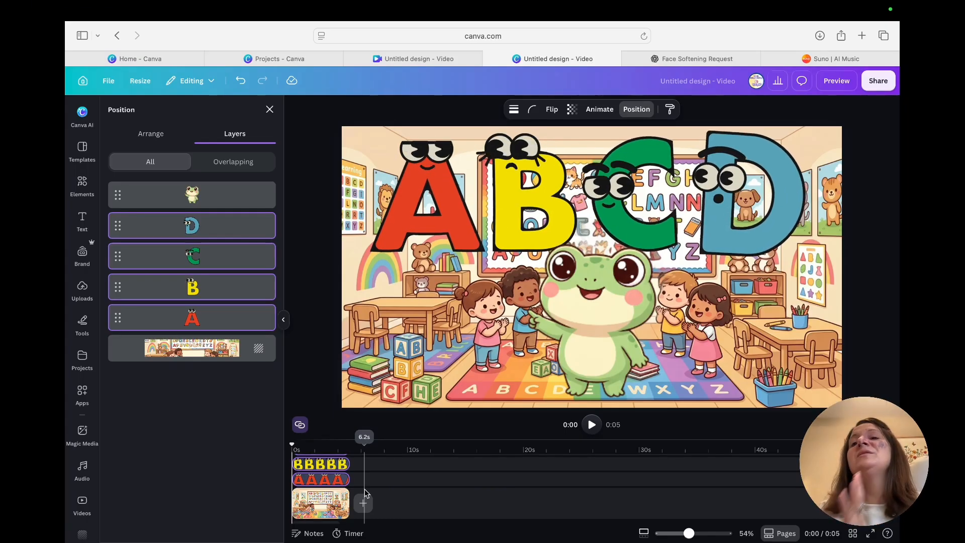
{"action": "right_click", "coordinate": [324, 503]}
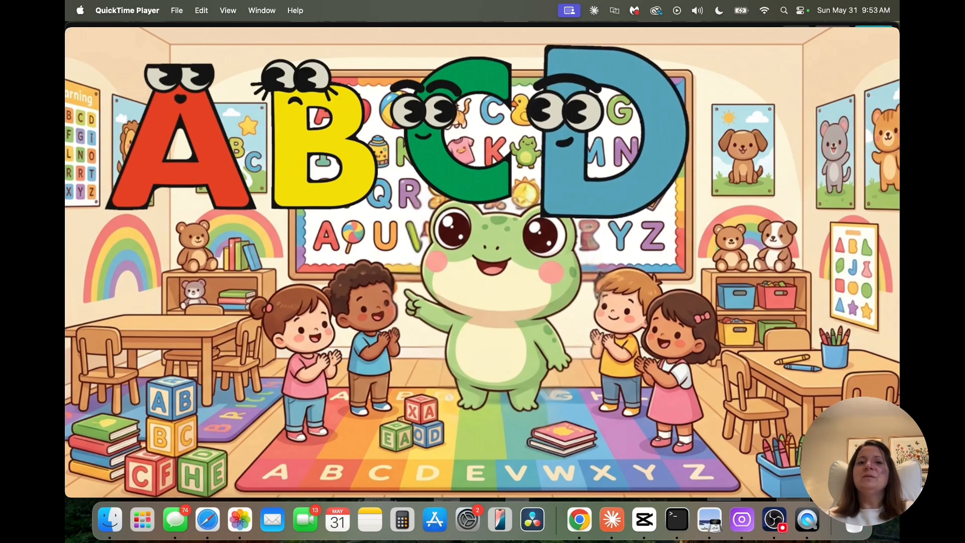
Step: Open the Suno website in a new browser tab
{"action": "mouse_move", "coordinate": [613, 284]}
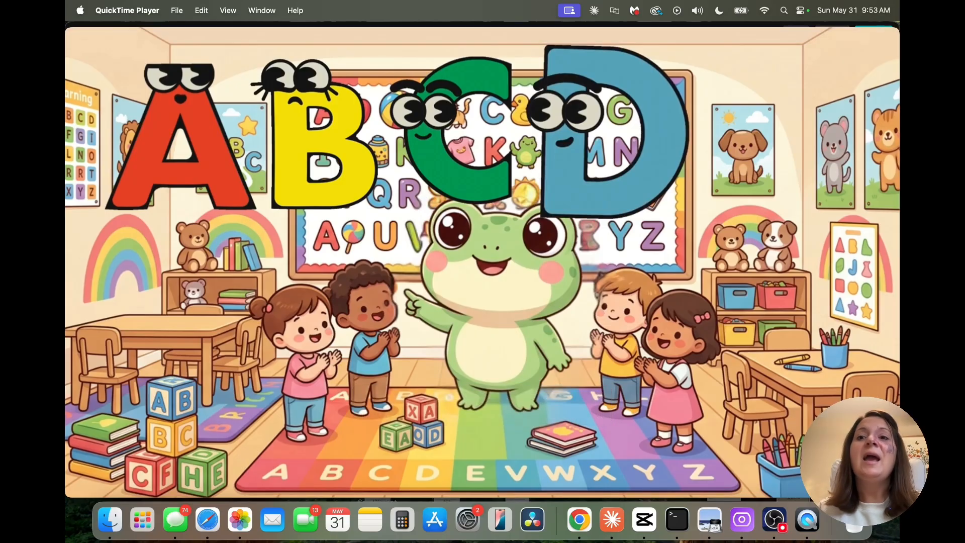
{"action": "mouse_move", "coordinate": [519, 259]}
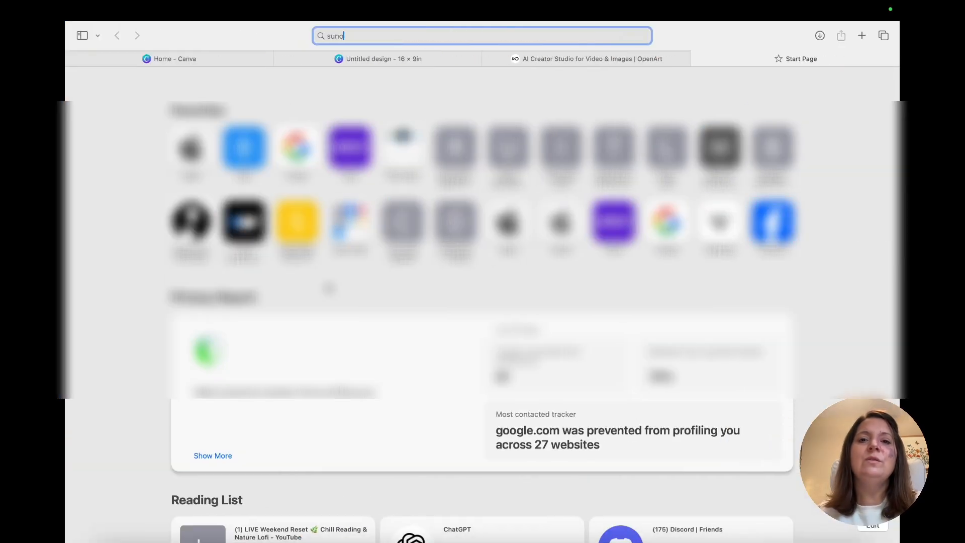
{"action": "key", "text": "Return"}
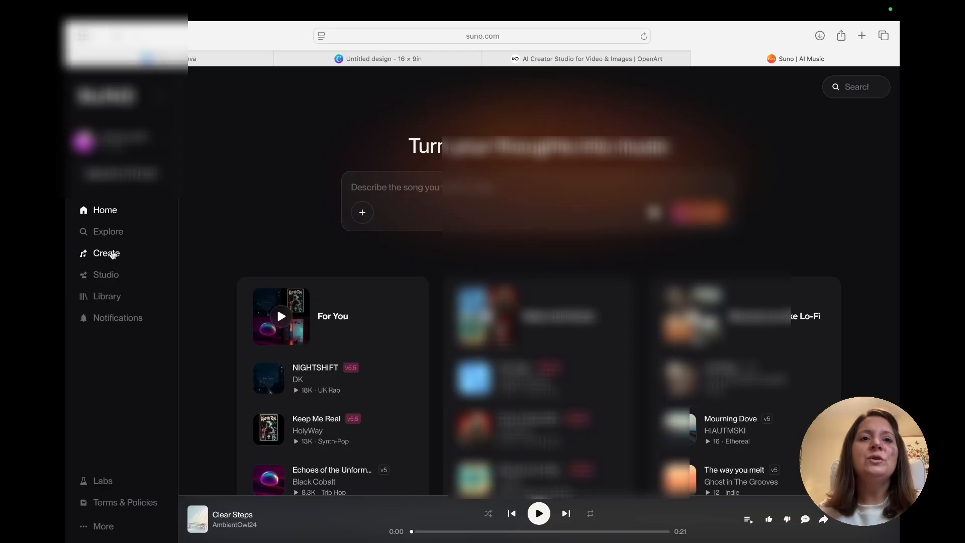
Step: Open Suno's song creation page and load ChatGPT in the OpenArt browser tab
{"action": "left_click", "coordinate": [107, 255]}
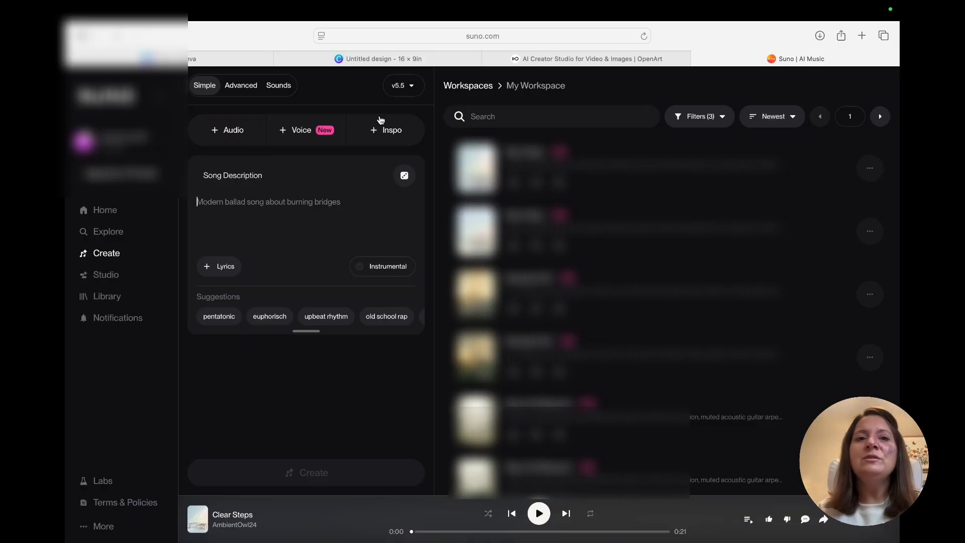
{"action": "left_click", "coordinate": [556, 59]}
{"action": "left_click", "coordinate": [534, 32]}
{"action": "type", "text": "chatgpt"}
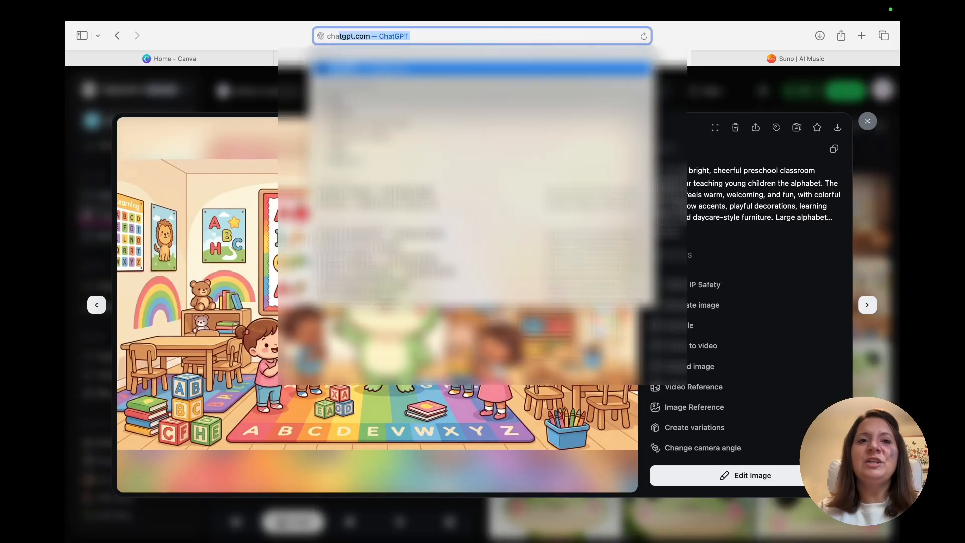
{"action": "key", "text": "Return"}
Step: Ask ChatGPT: "give me lyrics for an a, b, c, d, song teaching kids their alphabet."
{"action": "type", "text": "give me"}
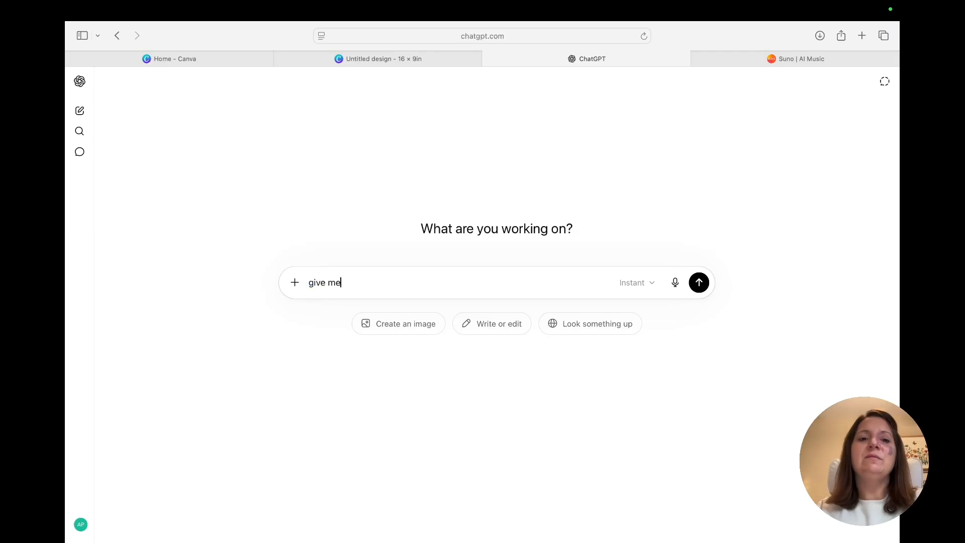
{"action": "type", "text": " lyrics for an a, b, c, d, song teaching kids their alphabet."}
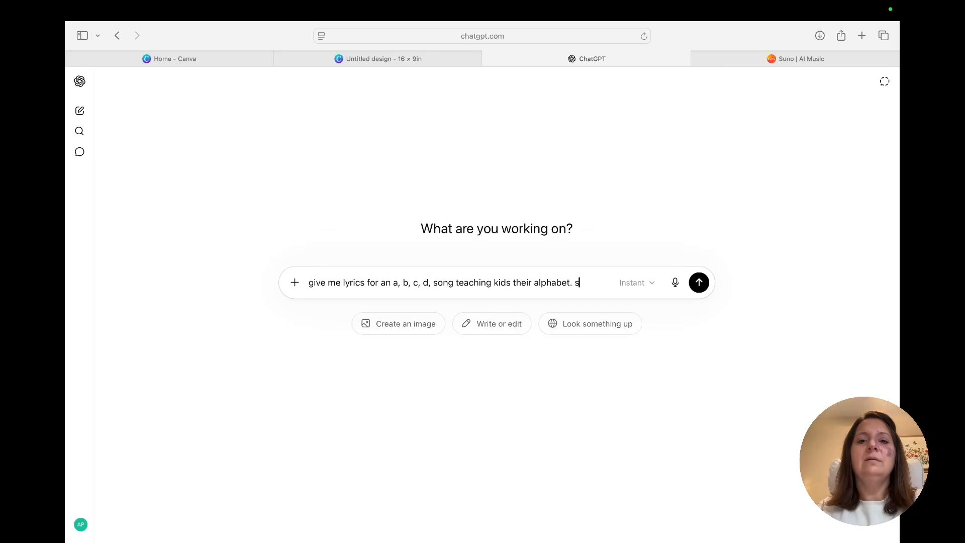
{"action": "key", "text": "Return"}
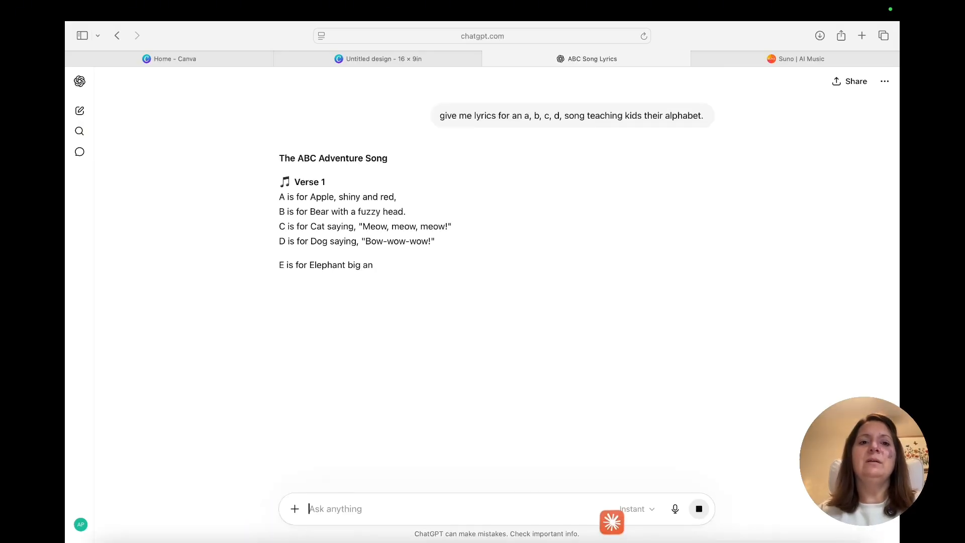
Step: Copy the first four lines of Verse 1, covering the letters A to D, from the ChatGPT lyrics
{"action": "left_click_drag", "start_coordinate": [275, 196], "coordinate": [435, 244]}
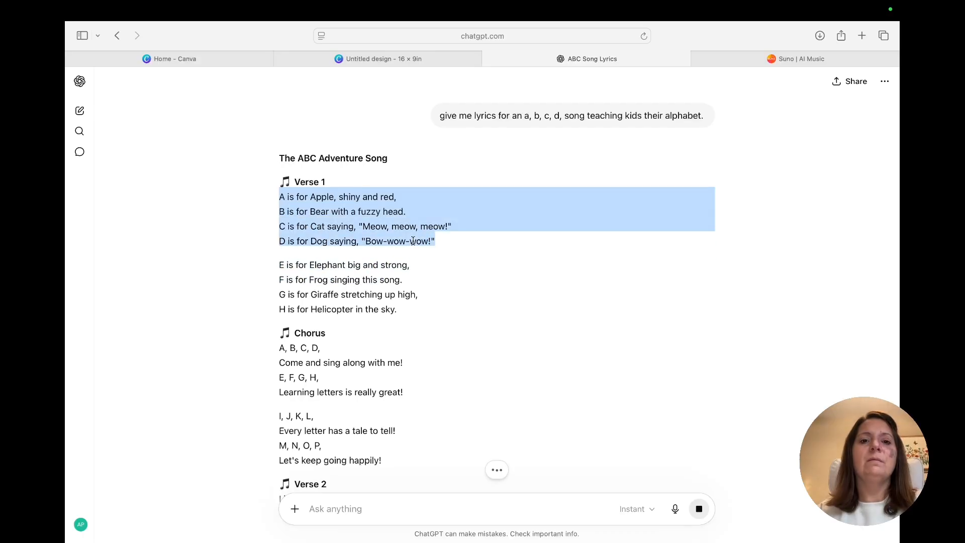
{"action": "right_click", "coordinate": [419, 245]}
{"action": "left_click", "coordinate": [427, 290]}
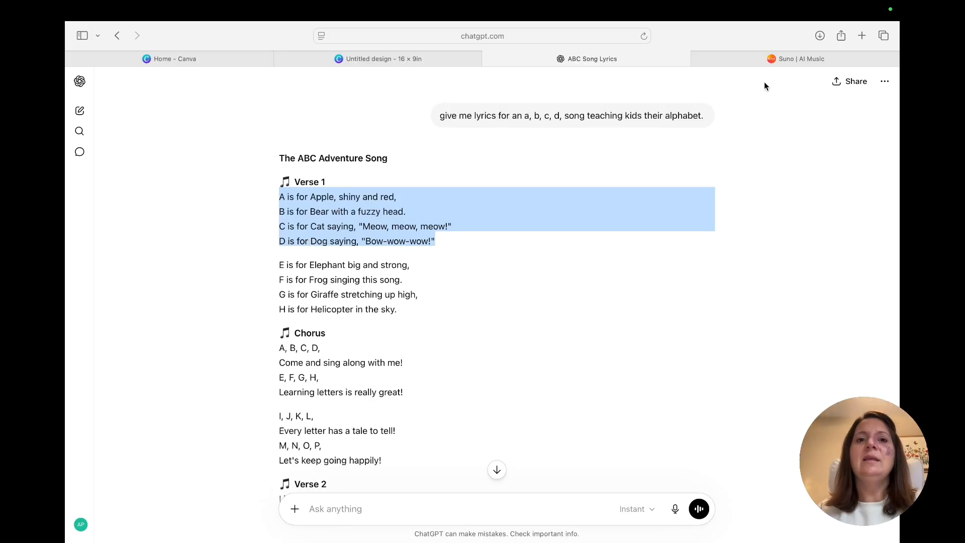
Step: Switch to Suno, paste the copied A to D lyrics as the song description and generate the song
{"action": "left_click", "coordinate": [748, 57]}
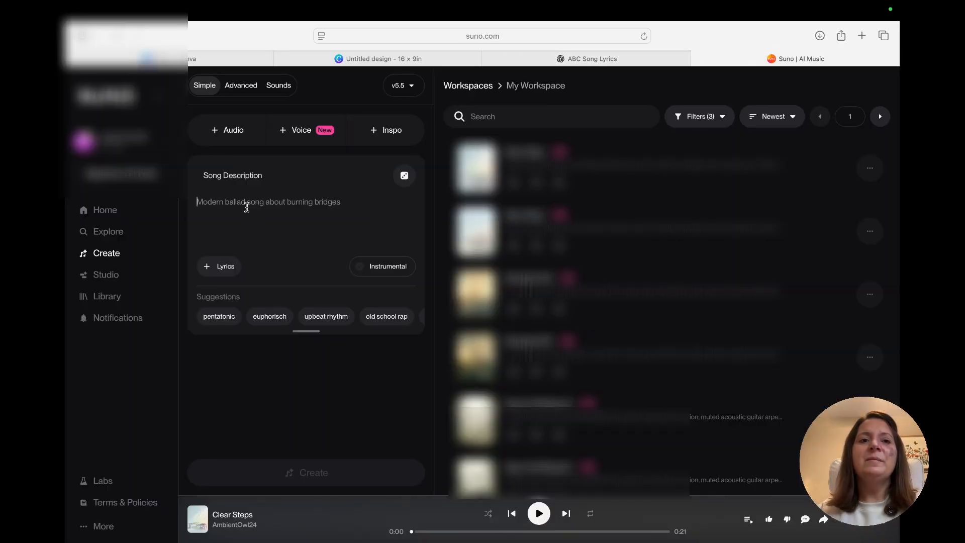
{"action": "right_click", "coordinate": [247, 207]}
{"action": "left_click", "coordinate": [264, 237]}
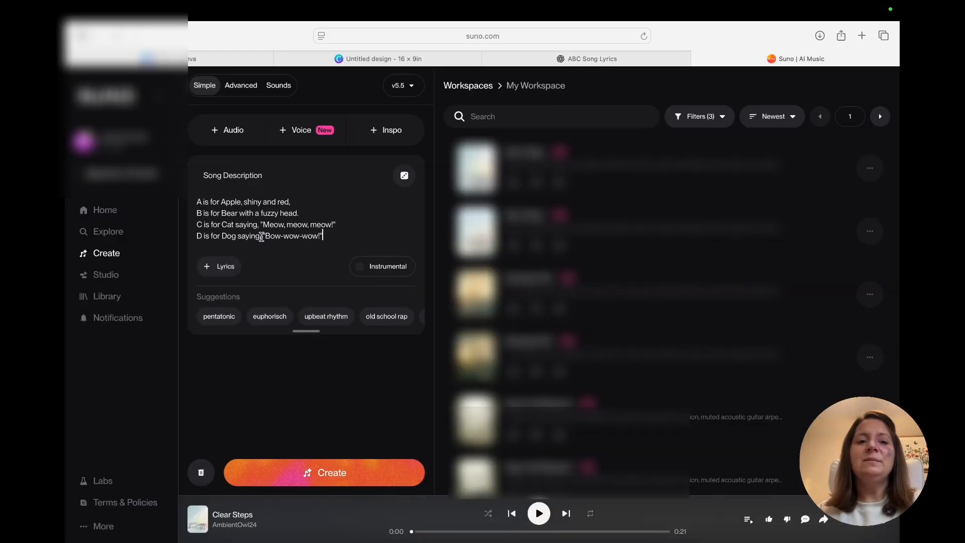
{"action": "left_click", "coordinate": [324, 475]}
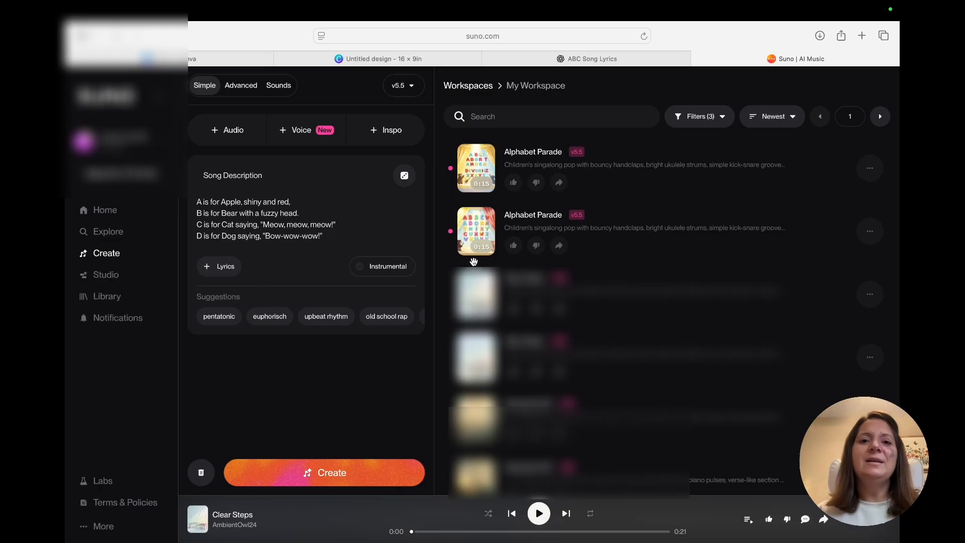
Step: Play the first Alphabet Parade song and download it as an MP3 file
{"action": "left_click", "coordinate": [481, 170]}
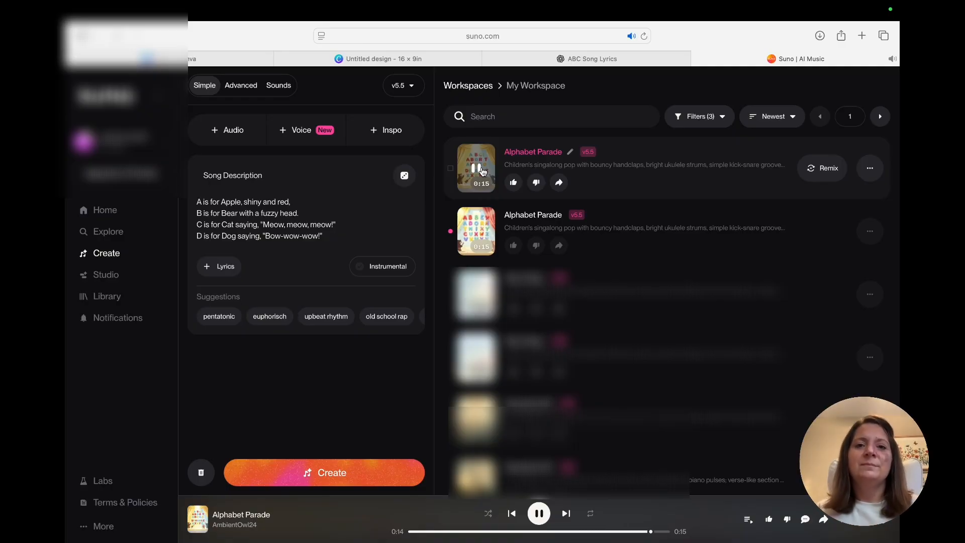
{"action": "left_click", "coordinate": [870, 173]}
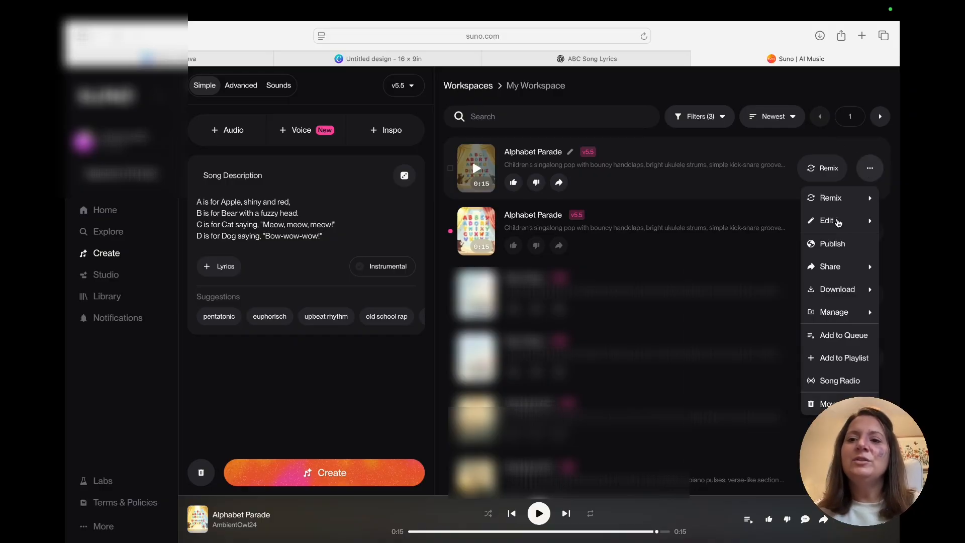
{"action": "mouse_move", "coordinate": [832, 289]}
{"action": "left_click", "coordinate": [773, 294]}
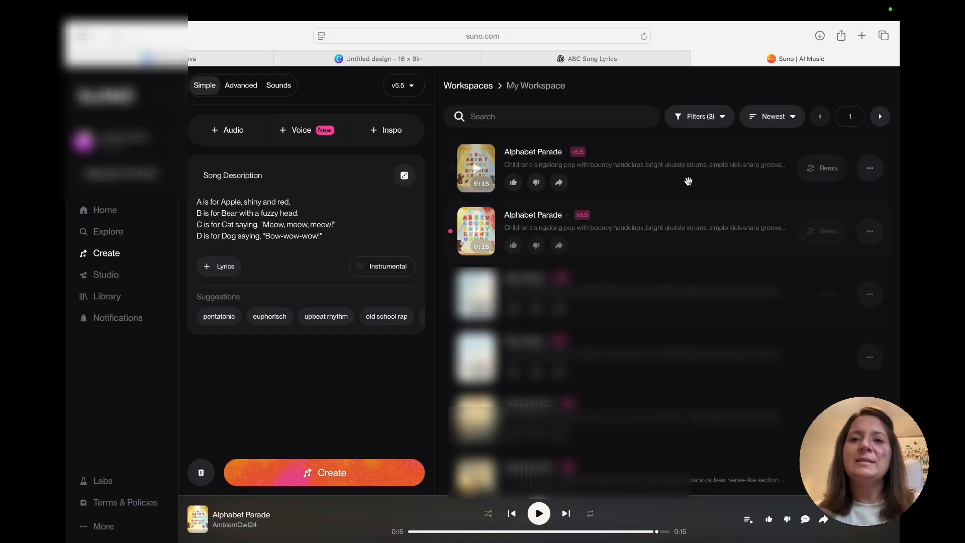
Step: Switch to the Canva design and upload the downloaded Alphabet Parade.mp3 file
{"action": "mouse_move", "coordinate": [627, 541]}
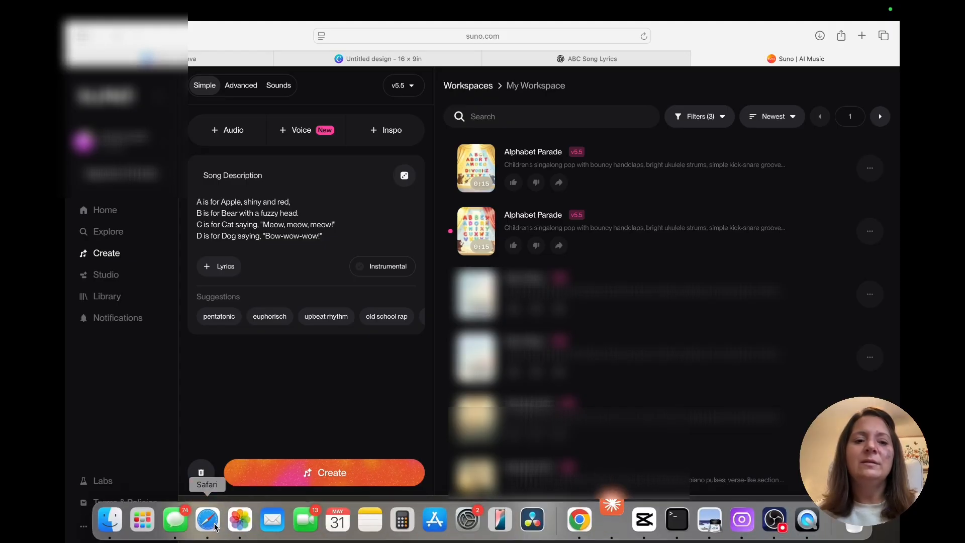
{"action": "left_click", "coordinate": [378, 59]}
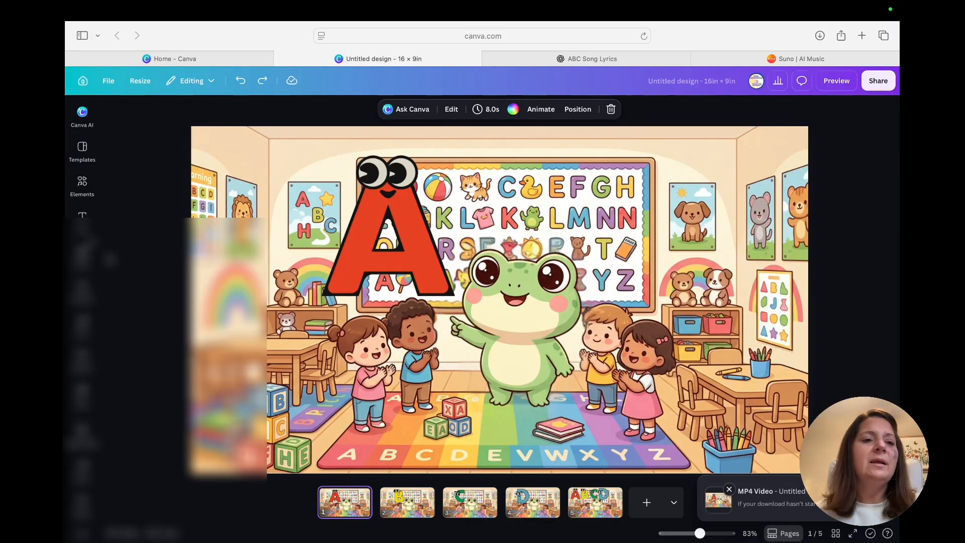
{"action": "mouse_move", "coordinate": [81, 285]}
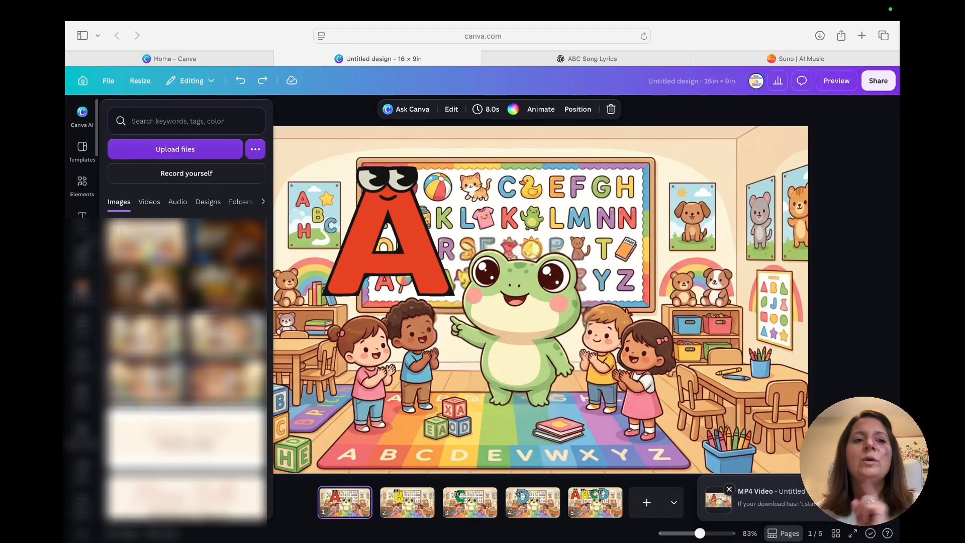
{"action": "left_click", "coordinate": [150, 150]}
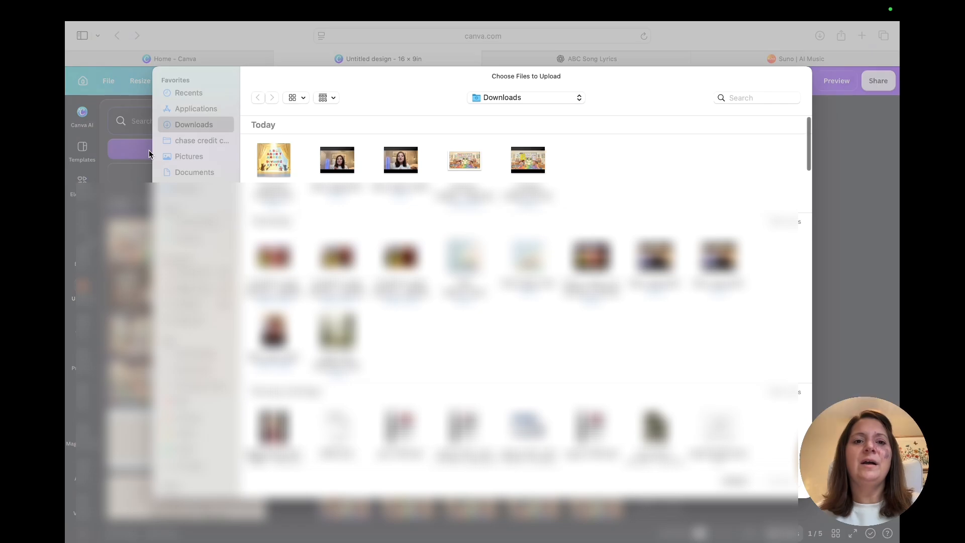
{"action": "left_click", "coordinate": [273, 160]}
{"action": "key", "text": "Return"}
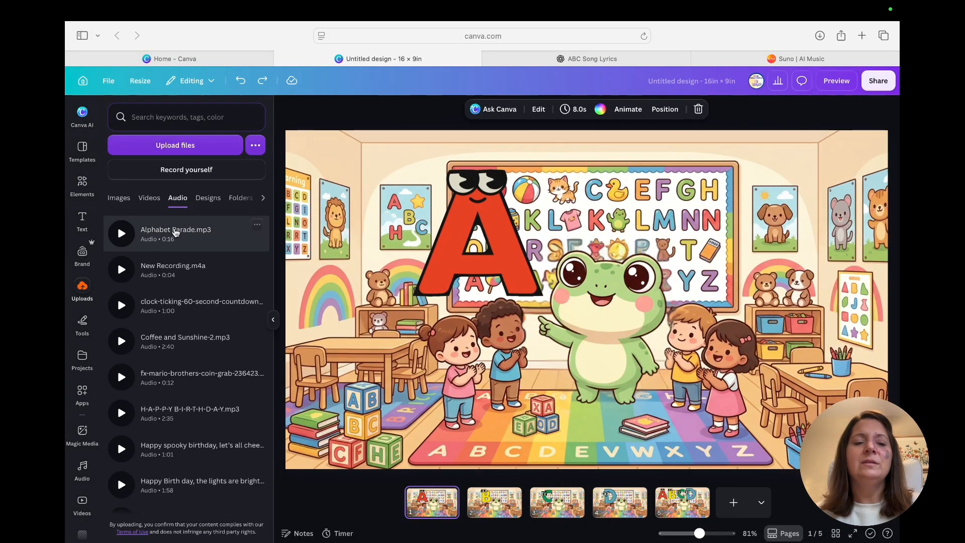
Step: Add the Alphabet Parade.mp3 track beneath the design's pages and return to page 1 with the letter A
{"action": "left_click", "coordinate": [175, 230]}
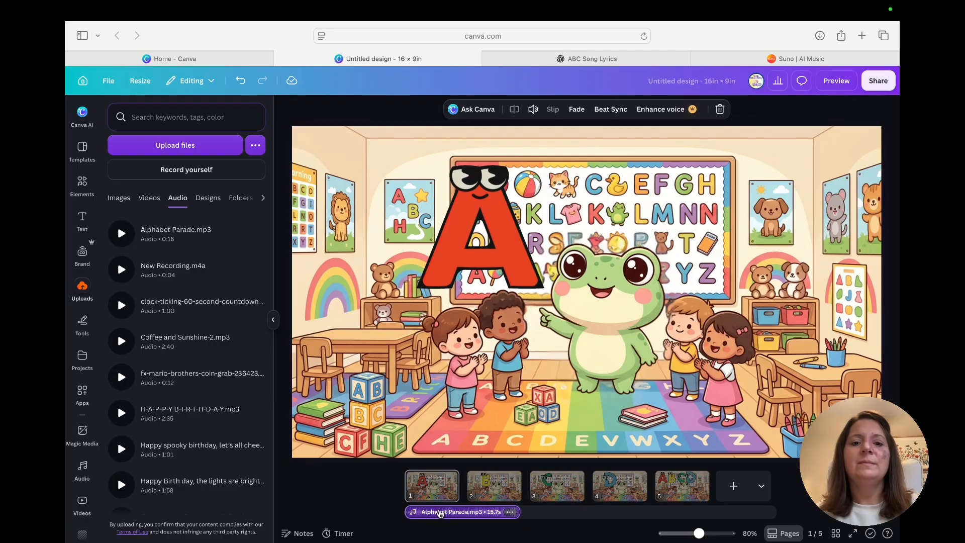
{"action": "mouse_move", "coordinate": [519, 513]}
{"action": "left_mouse_down"}
{"action": "mouse_move", "coordinate": [533, 513]}
{"action": "mouse_move", "coordinate": [519, 514]}
{"action": "left_mouse_up"}
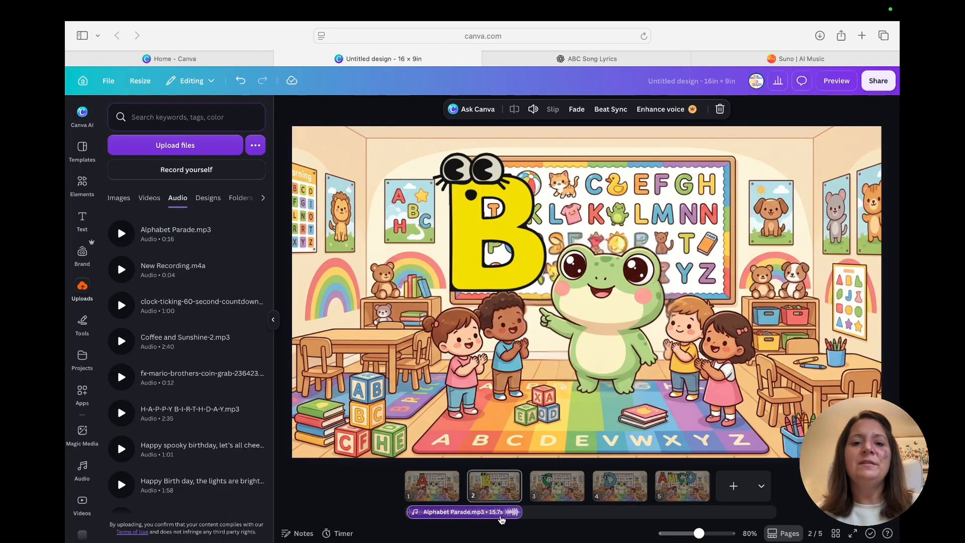
{"action": "left_click", "coordinate": [429, 482]}
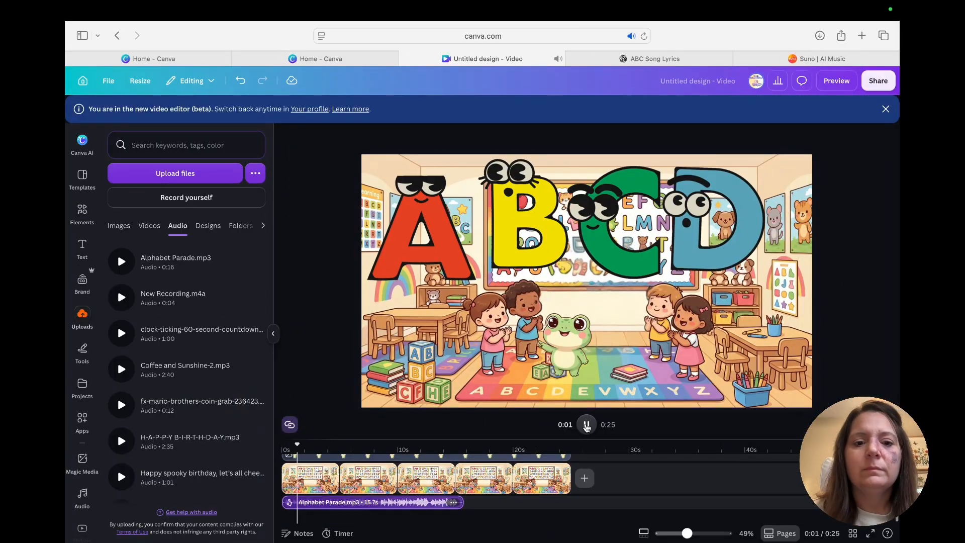
Step: Play back the alphabet video with its music and close the preview
{"action": "left_click", "coordinate": [586, 425]}
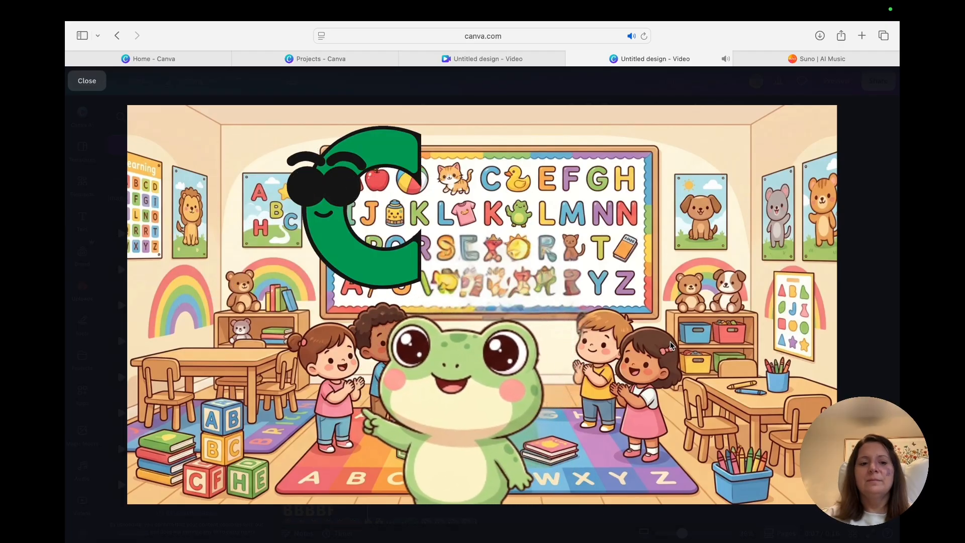
{"action": "key", "text": "Escape"}
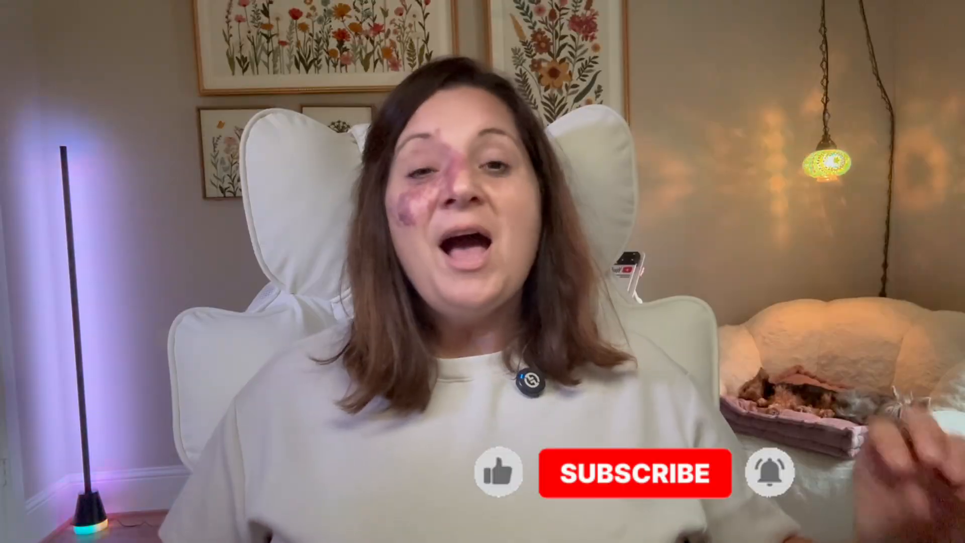